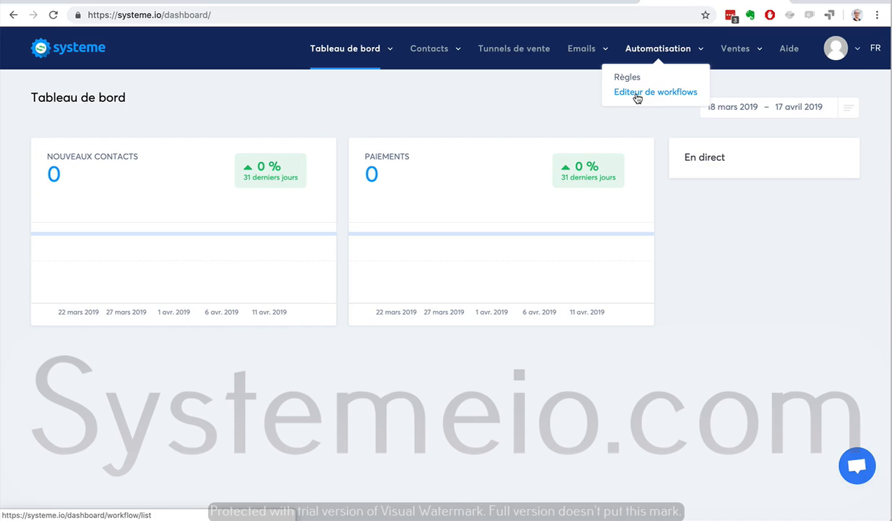
# Step: Open the automation rules list and review the trigger types available for filtering
pyautogui.click(629, 78)
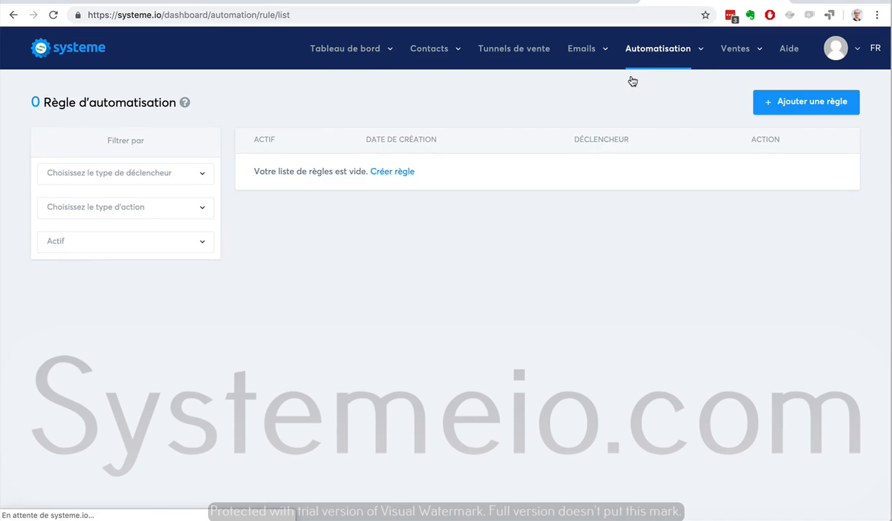
pyautogui.click(133, 173)
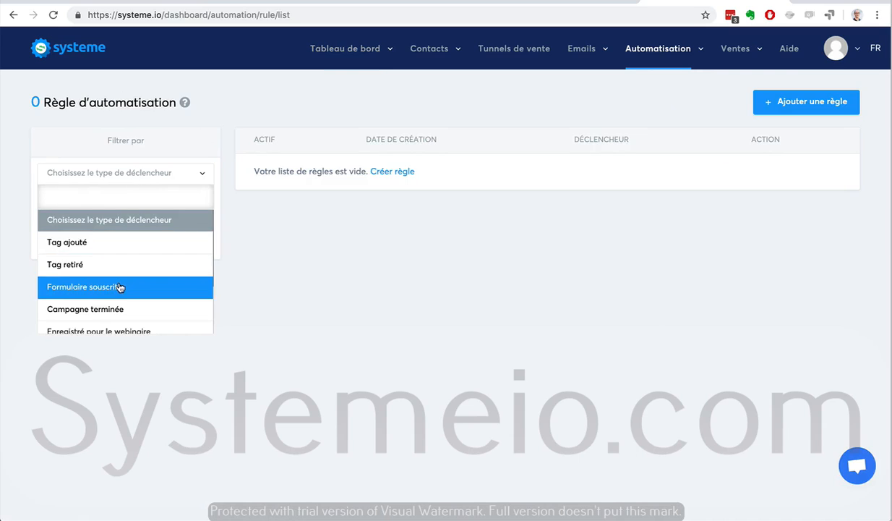
pyautogui.scroll(-3, 119, 286)
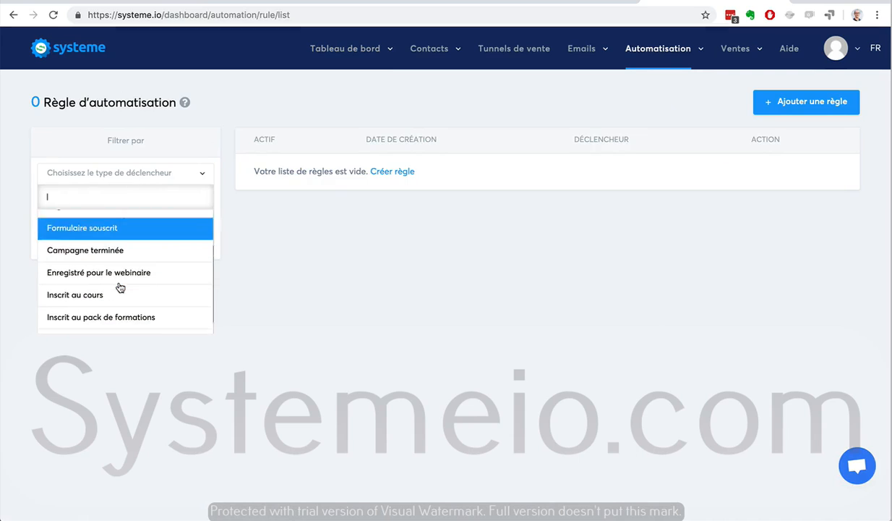
pyautogui.click(247, 276)
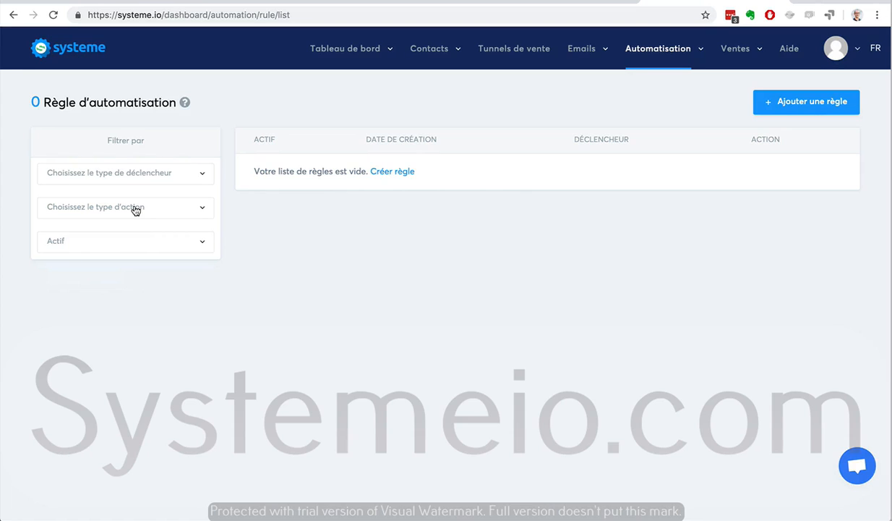
# Step: Start a new automation rule with a "Formulaire souscrit" trigger on the funnel step "Génération d'audience: Formulaire de blog"
pyautogui.click(783, 105)
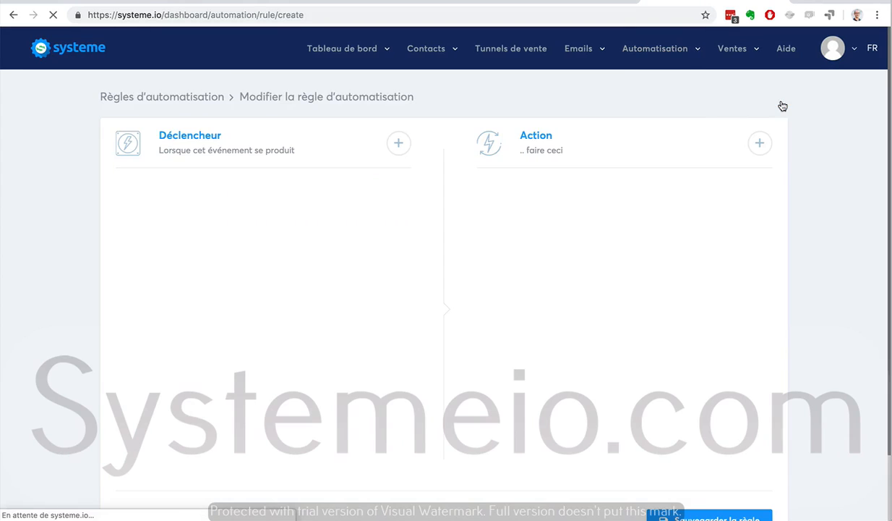
pyautogui.click(398, 143)
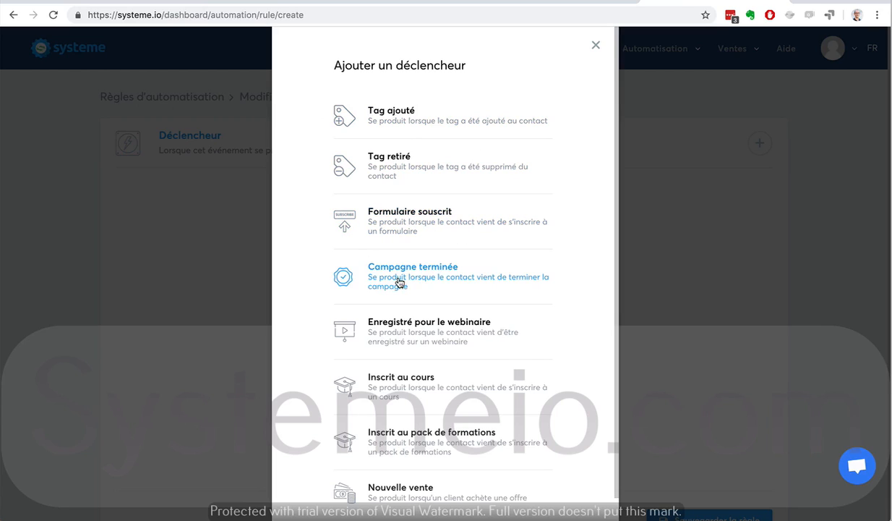
pyautogui.scroll(-1, 329, 286)
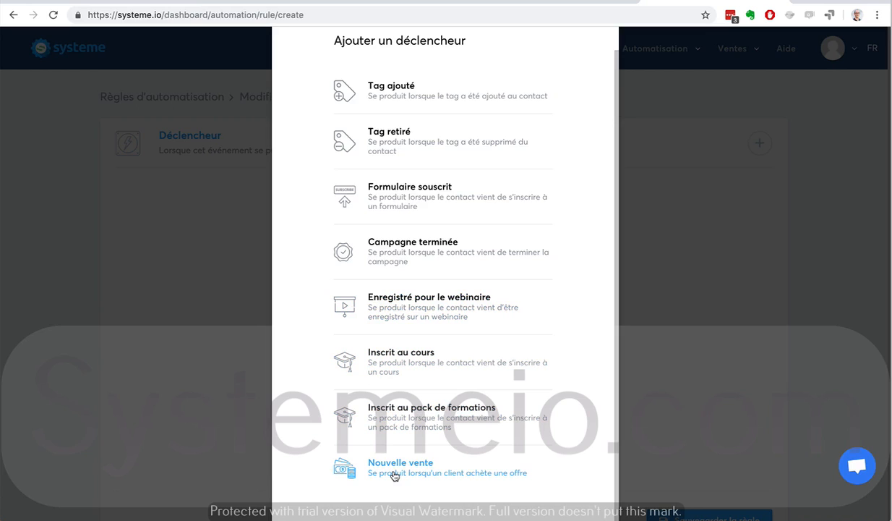
pyautogui.click(415, 198)
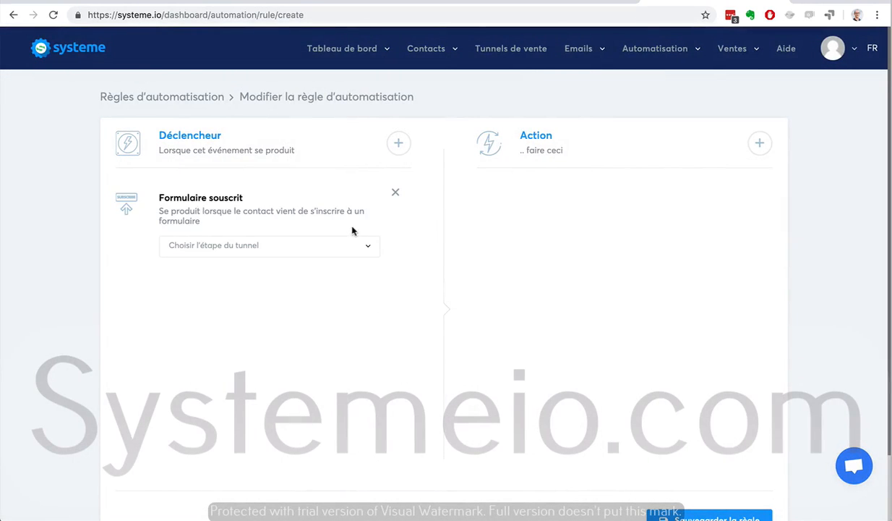
pyautogui.click(314, 249)
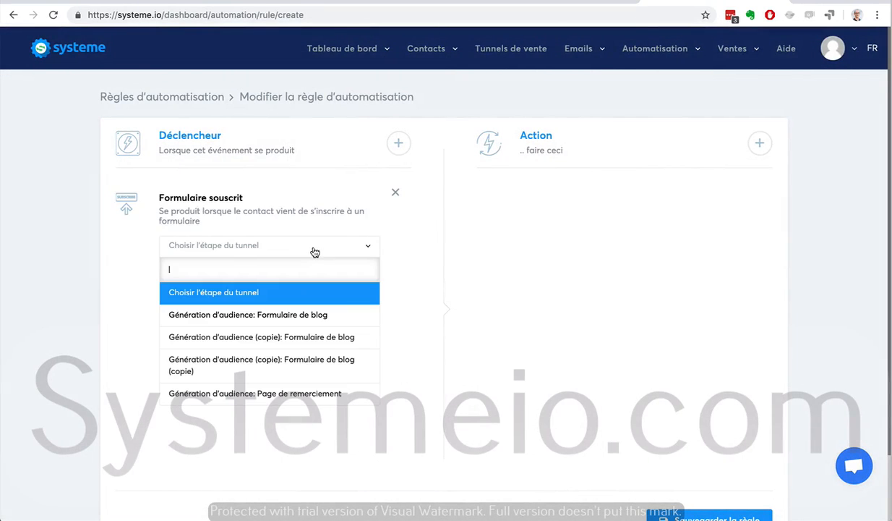
pyautogui.click(306, 314)
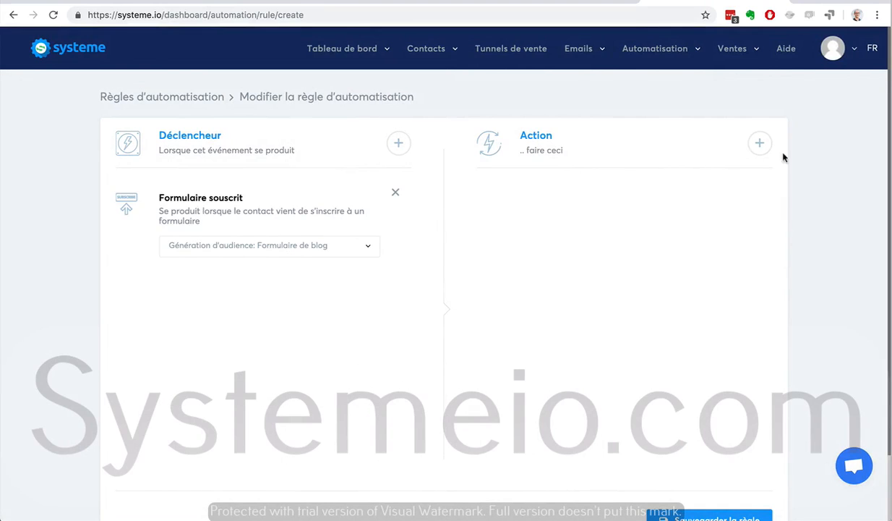
# Step: Add an "Ajouter un tag" action to the rule and assign it the tag Contacts
pyautogui.click(759, 144)
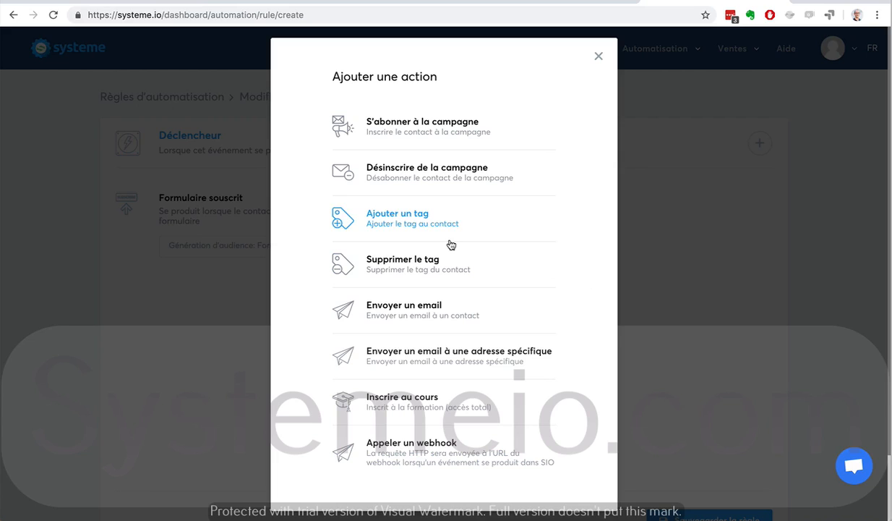
pyautogui.click(391, 210)
pyautogui.click(575, 246)
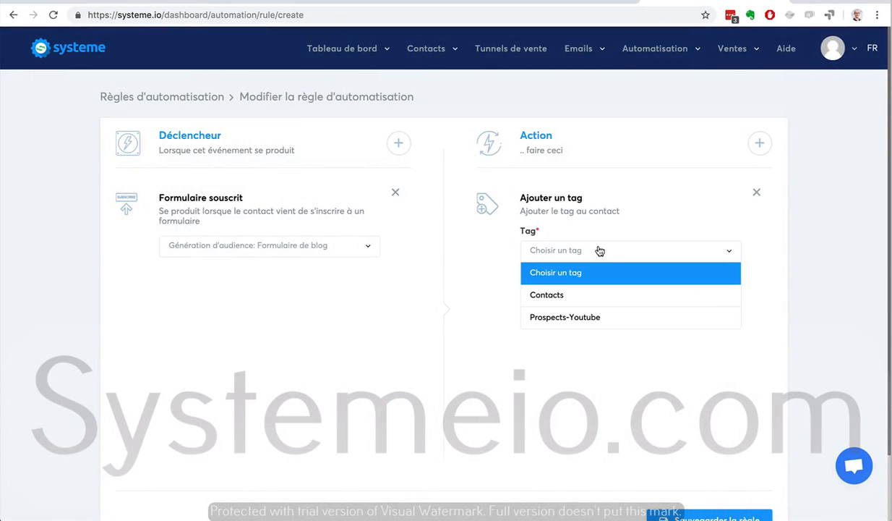
pyautogui.click(590, 251)
pyautogui.click(591, 252)
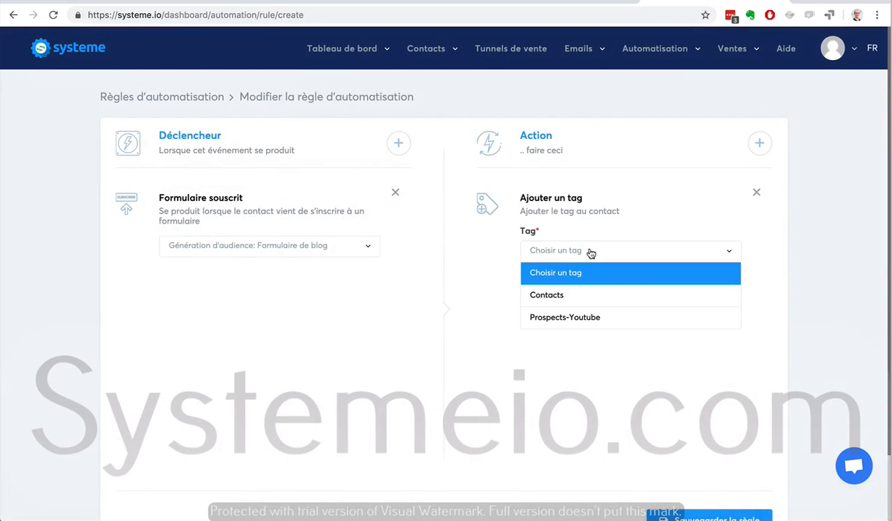
pyautogui.click(578, 296)
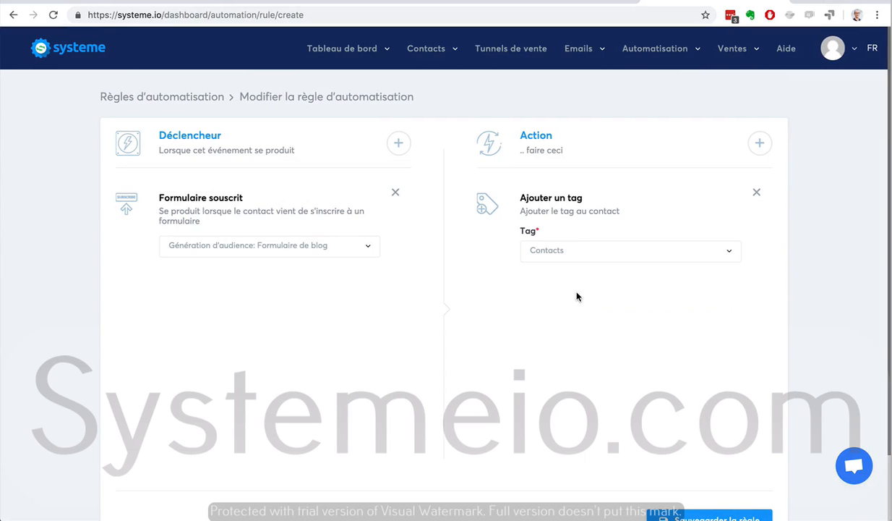
# Step: Add a "S'abonner à la campagne" action to the rule with the campaign "7 conseils pour ..."
pyautogui.click(759, 143)
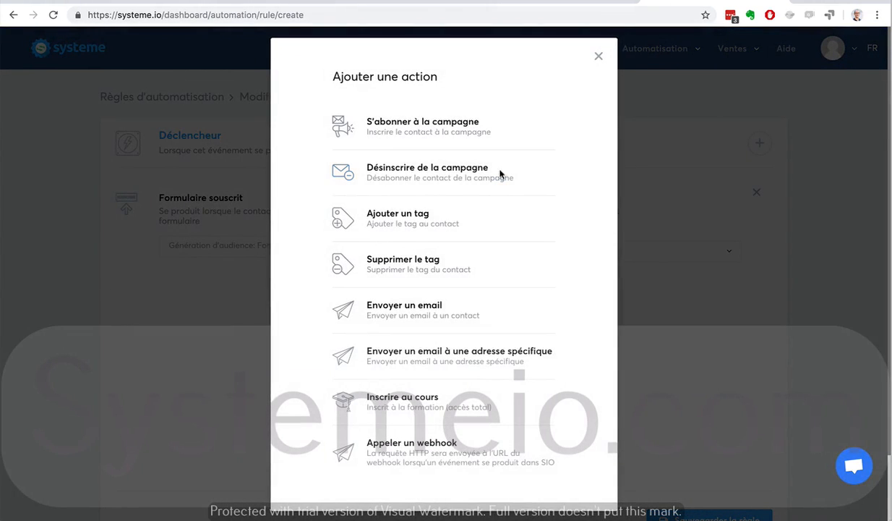
pyautogui.click(389, 125)
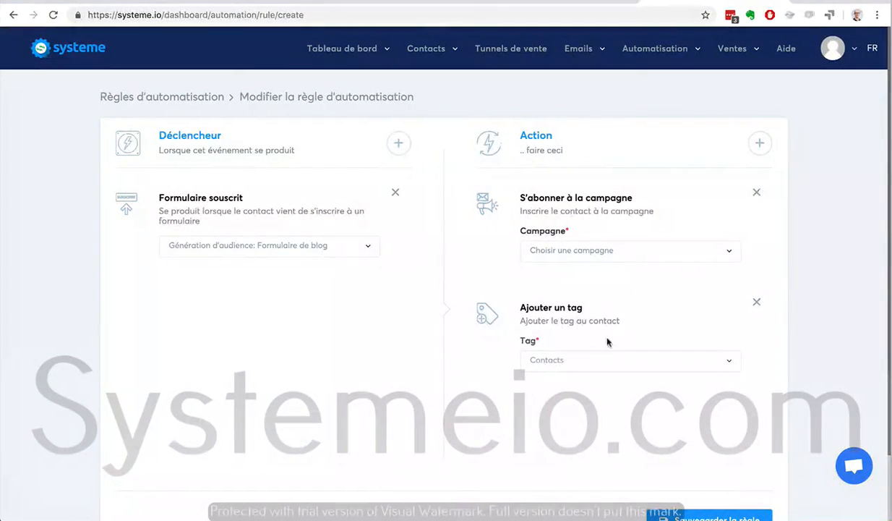
pyautogui.click(586, 360)
pyautogui.click(586, 360)
pyautogui.click(584, 251)
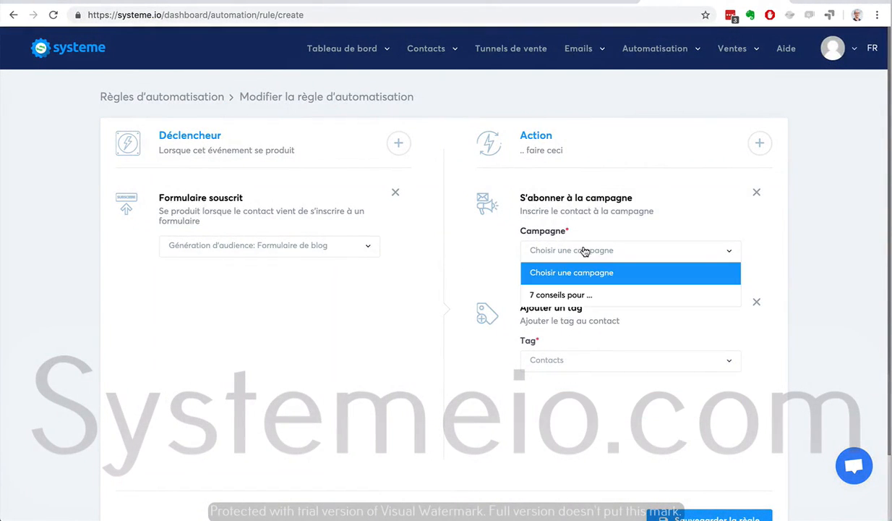
pyautogui.click(585, 294)
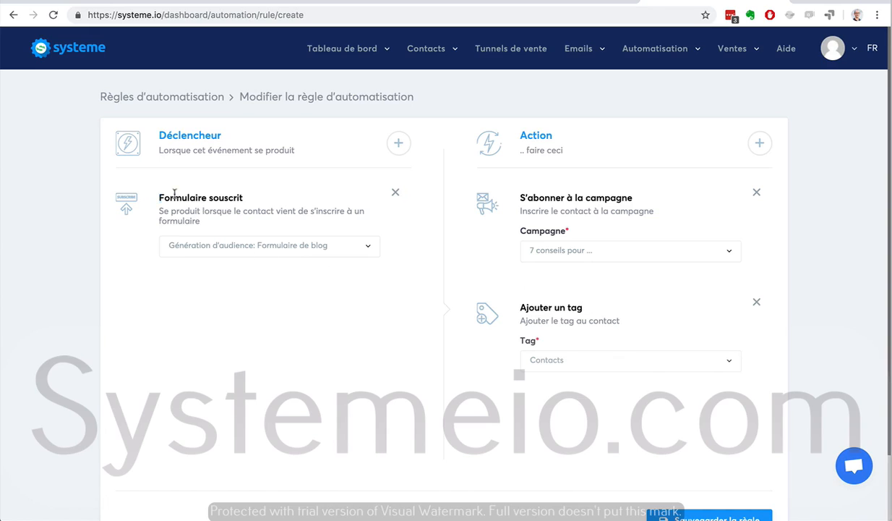
pyautogui.moveTo(156, 191); pyautogui.dragTo(246, 195)
pyautogui.moveTo(176, 199); pyautogui.dragTo(222, 202)
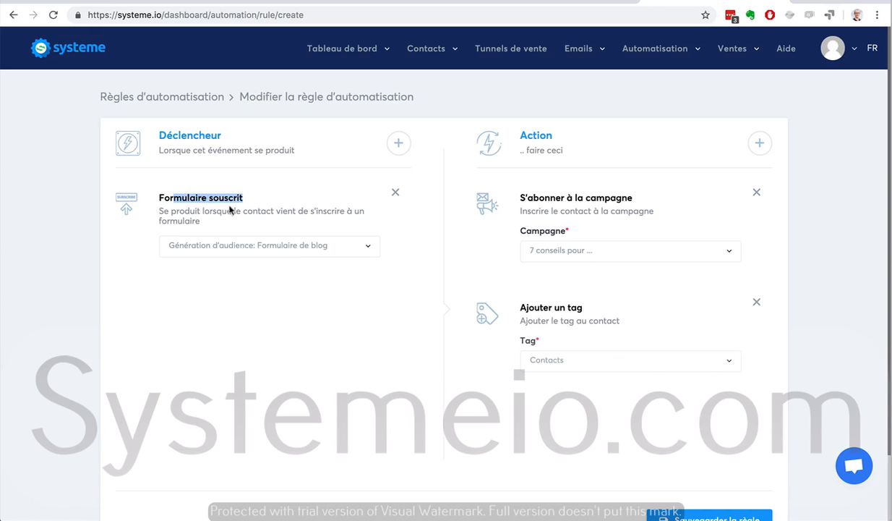
pyautogui.click(539, 197)
pyautogui.moveTo(520, 196); pyautogui.dragTo(616, 197)
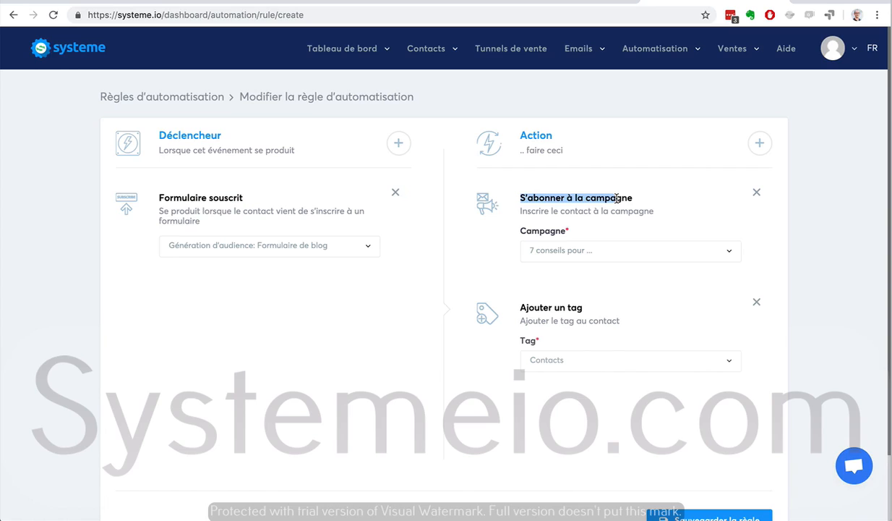
pyautogui.moveTo(526, 308); pyautogui.dragTo(542, 307)
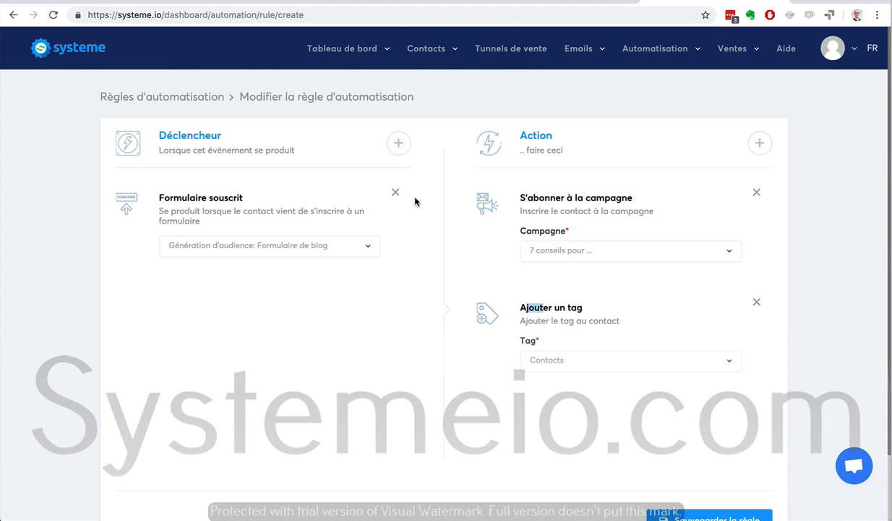
# Step: Save the new automation rule
pyautogui.scroll(-2, 724, 361)
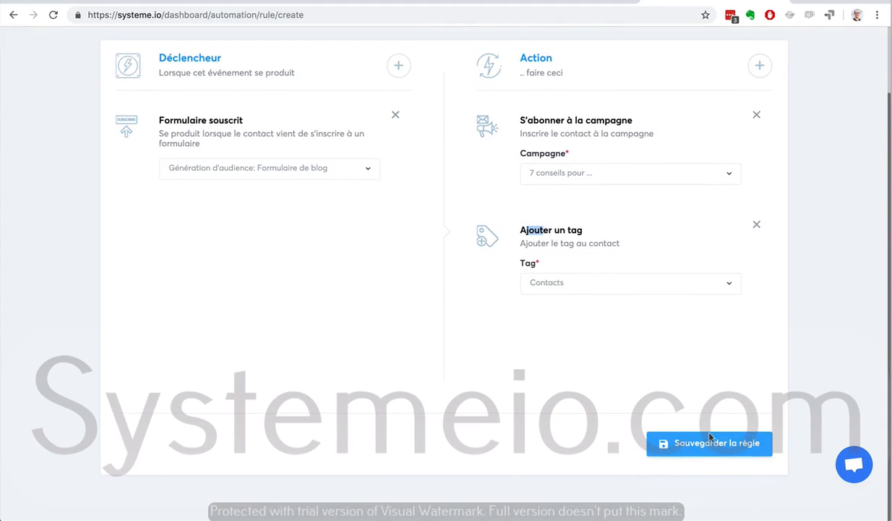
pyautogui.click(690, 446)
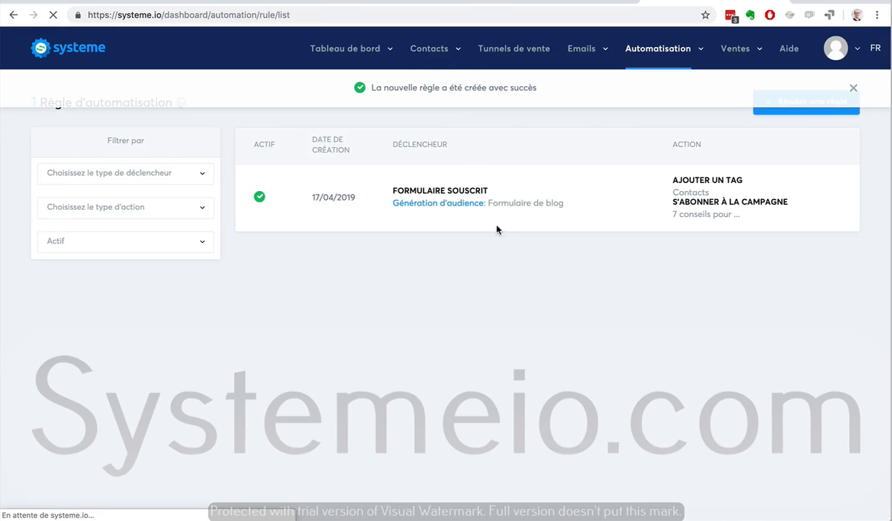
# Step: Open the contacts list and enable the Tag filter with the condition "Aucun tag"
pyautogui.moveTo(420, 55)
pyautogui.click(417, 80)
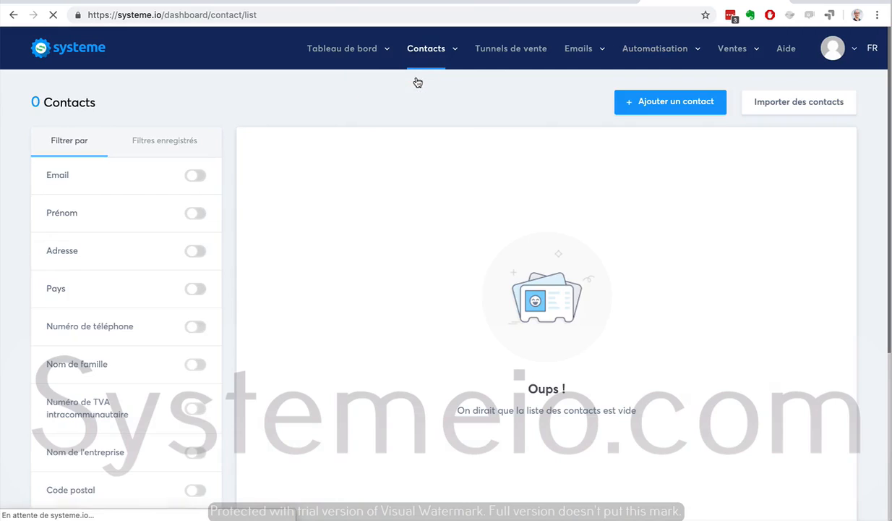
pyautogui.scroll(-5, 155, 268)
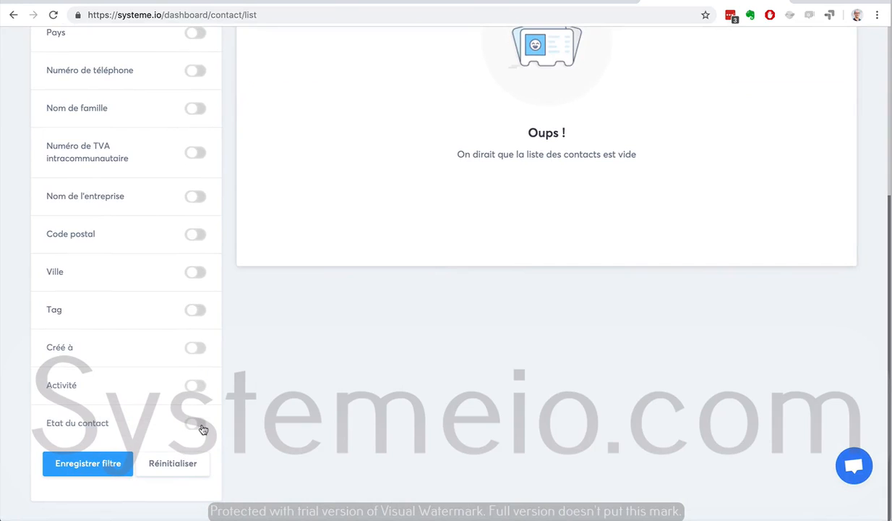
pyautogui.click(196, 311)
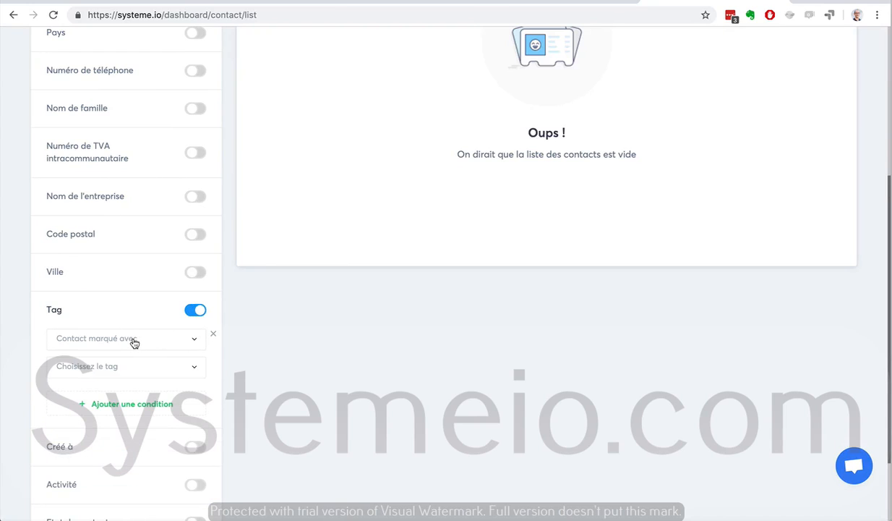
pyautogui.click(133, 340)
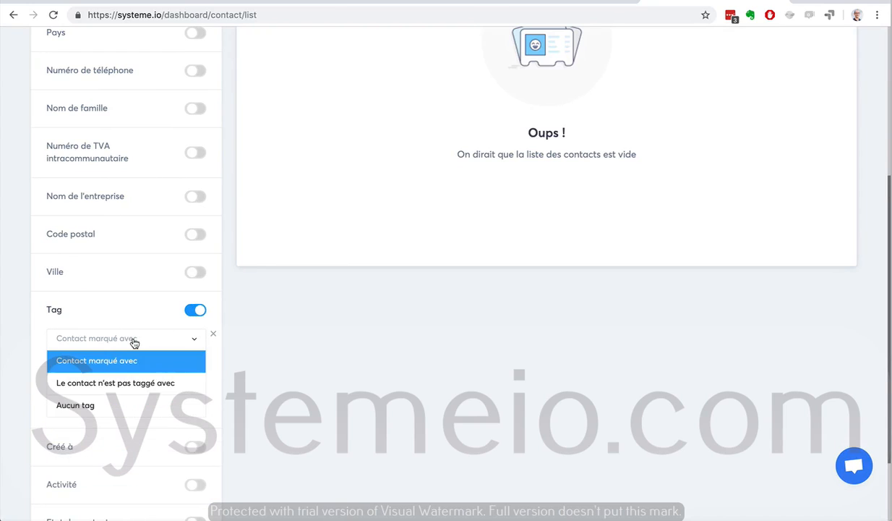
pyautogui.click(122, 405)
pyautogui.scroll(3, 369, 253)
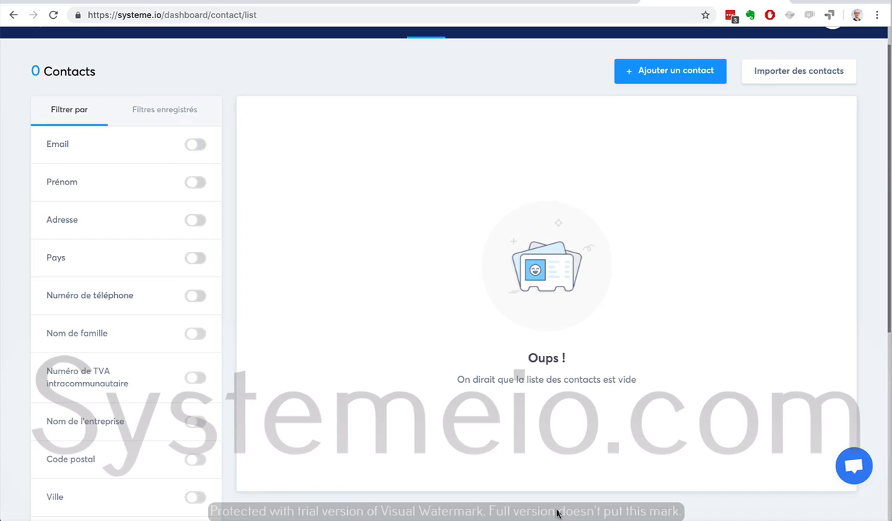
pyautogui.scroll(2, 543, 428)
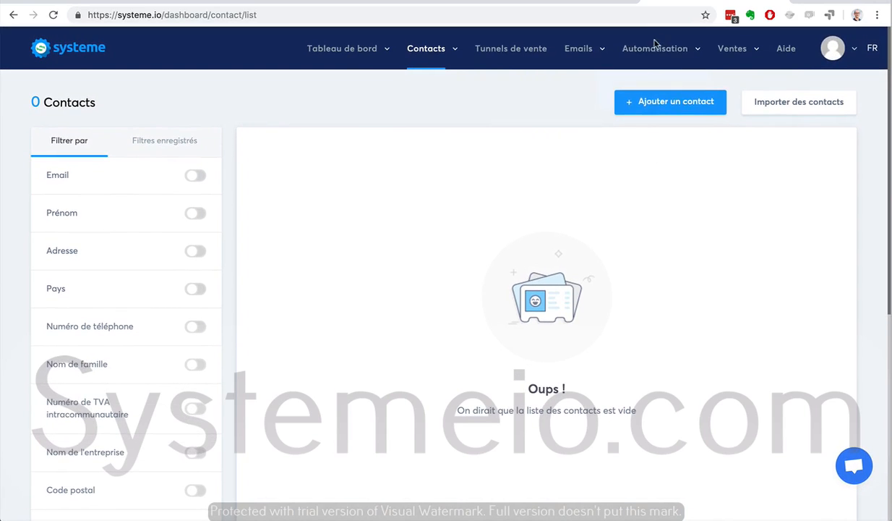
# Step: Create a new workflow named "Workflow" in the workflow editor and open it in the builder
pyautogui.moveTo(635, 49)
pyautogui.click(624, 77)
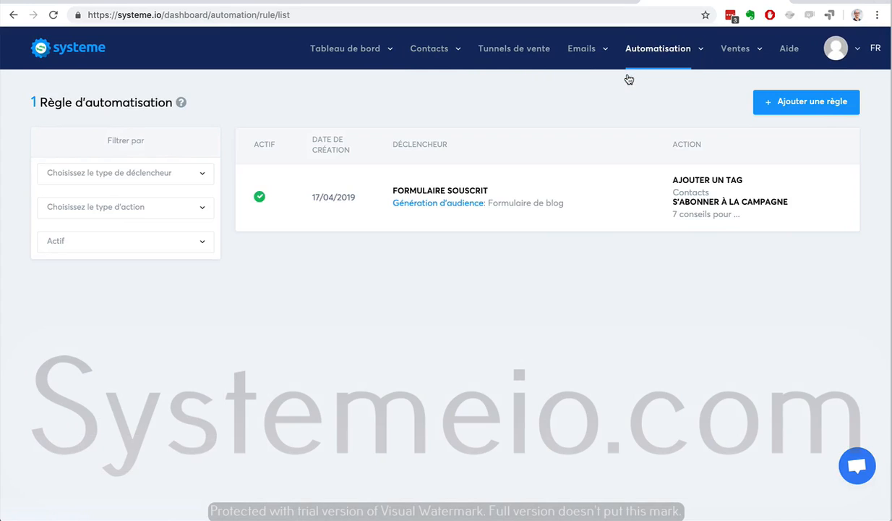
pyautogui.click(633, 91)
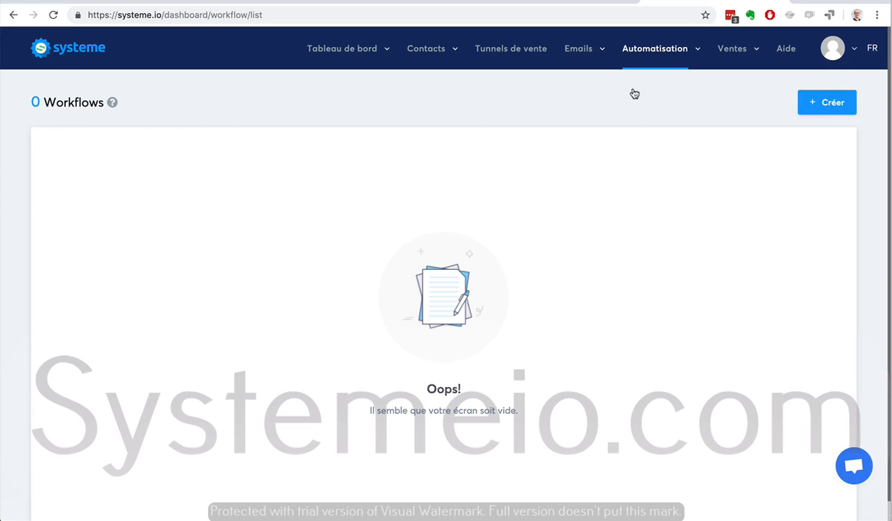
pyautogui.click(820, 101)
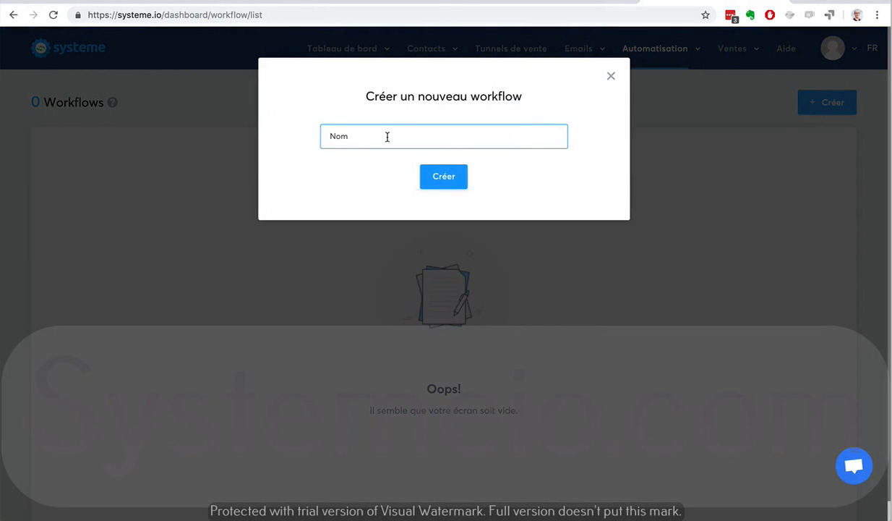
pyautogui.write('Workflow')
pyautogui.click(434, 176)
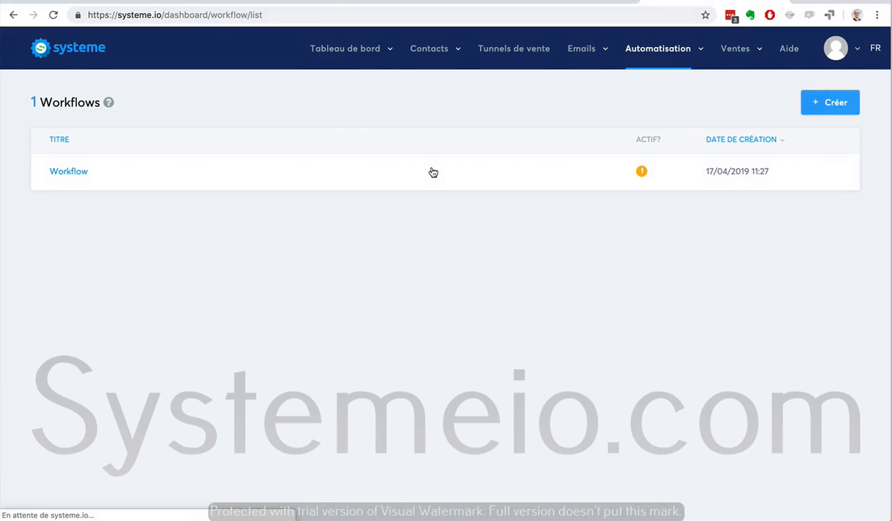
pyautogui.click(68, 172)
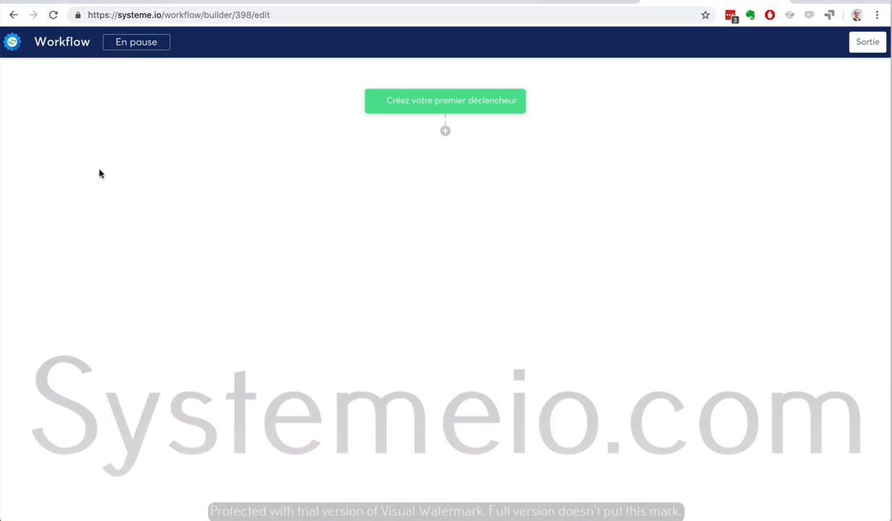
# Step: Create the workflow's first trigger as "Formulaire d'inscription" using the "Formulaire de blog" form from "Génération d'audience"
pyautogui.click(459, 105)
pyautogui.click(445, 237)
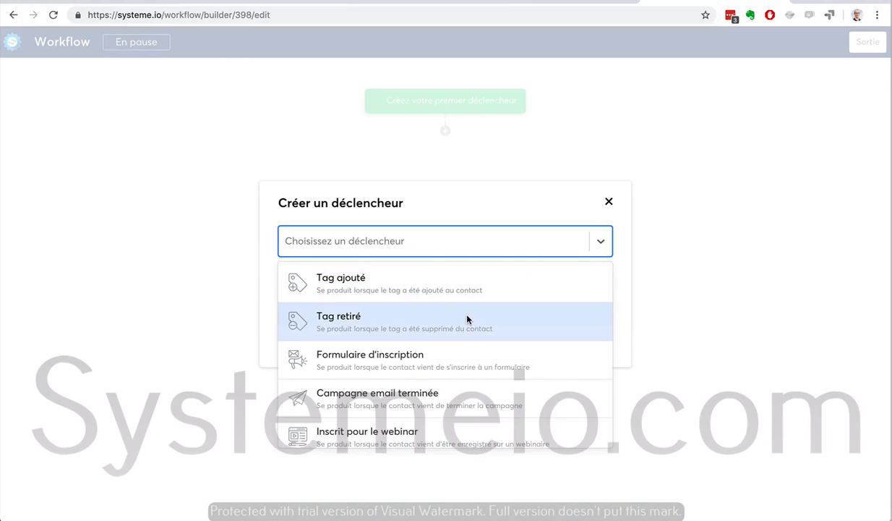
pyautogui.click(470, 356)
pyautogui.click(369, 282)
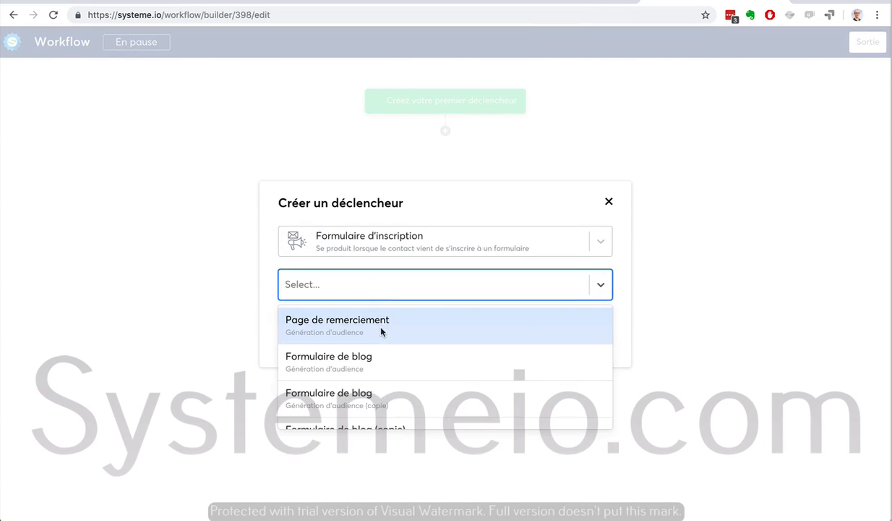
pyautogui.click(386, 360)
pyautogui.click(293, 323)
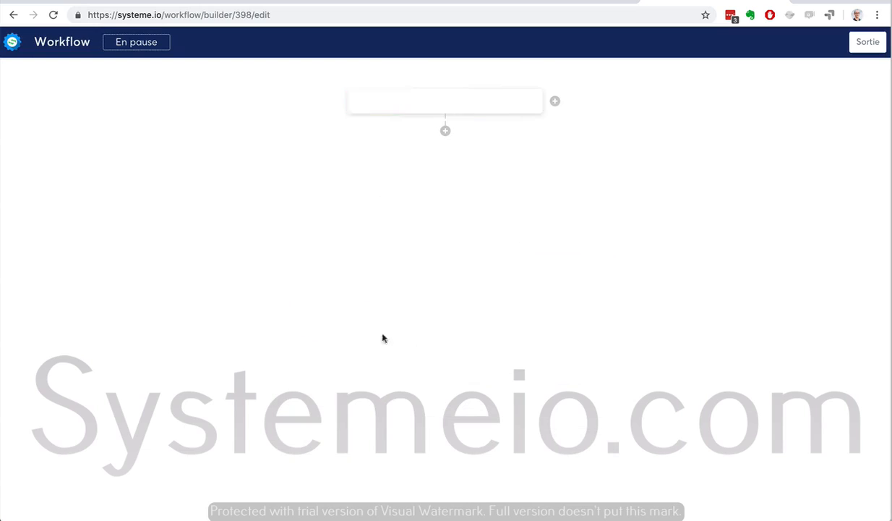
# Step: Add an "Ajouter un tag" action with the tag "Contacts" below the form trigger
pyautogui.click(445, 131)
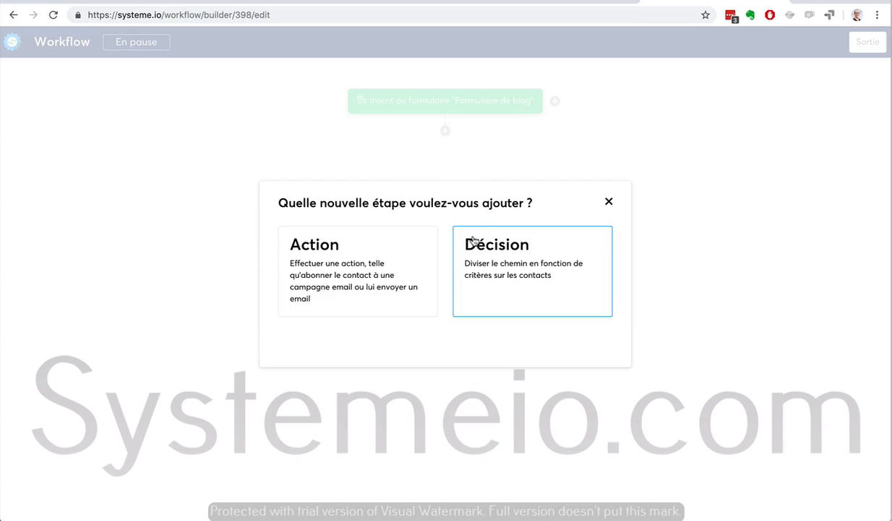
pyautogui.click(354, 268)
pyautogui.click(351, 245)
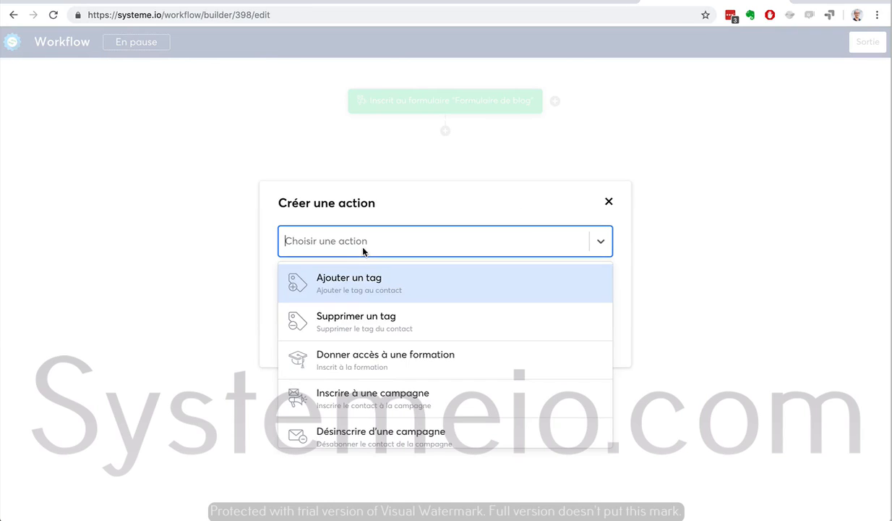
pyautogui.click(371, 291)
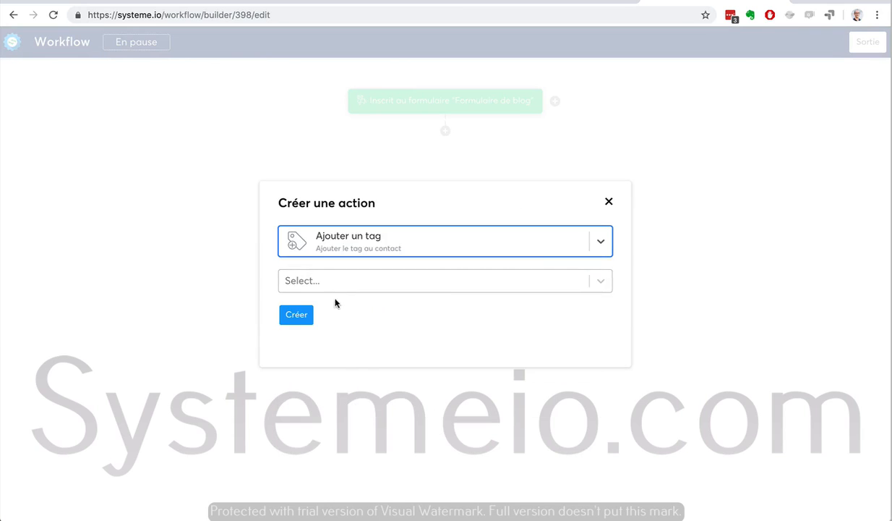
pyautogui.click(335, 281)
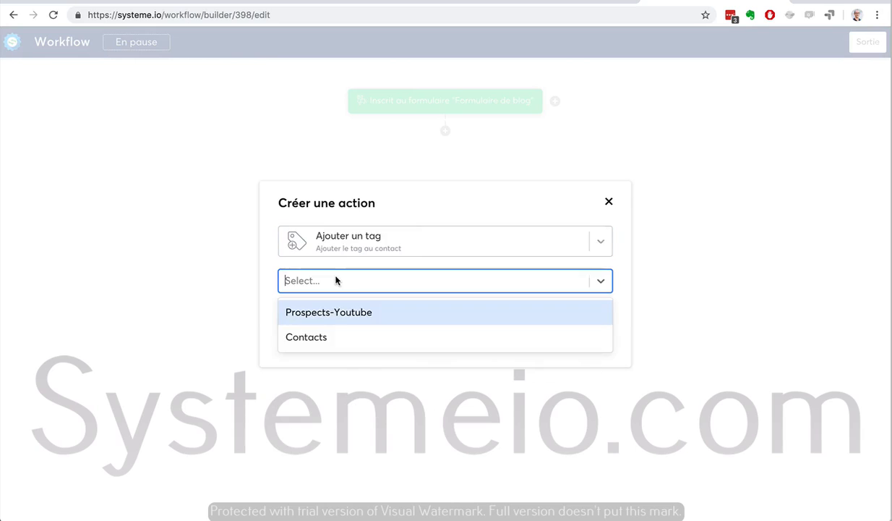
pyautogui.click(336, 336)
pyautogui.click(297, 316)
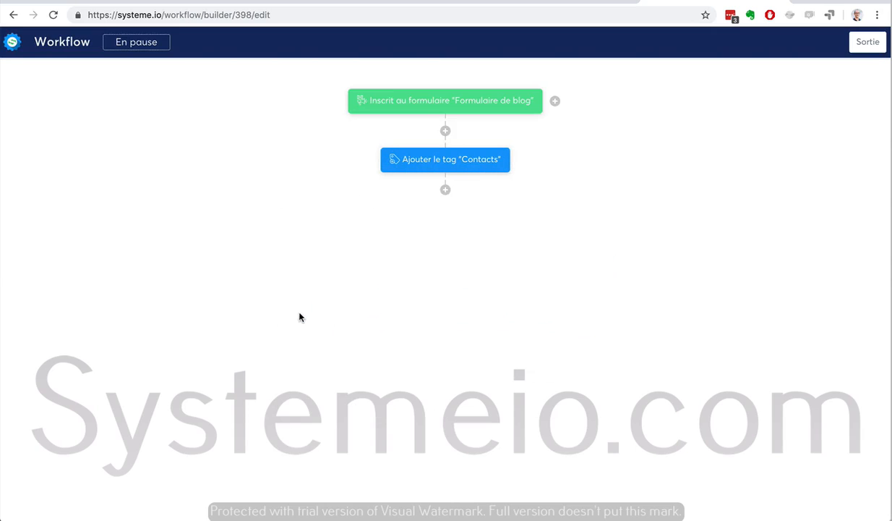
# Step: Examine the action types and the decision condition settings offered for a new step below the tag action, without creating either
pyautogui.click(445, 191)
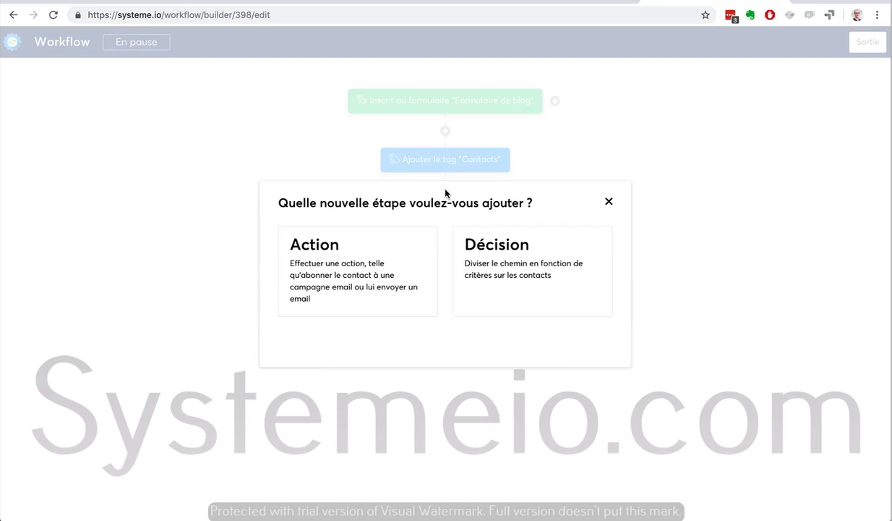
pyautogui.click(337, 271)
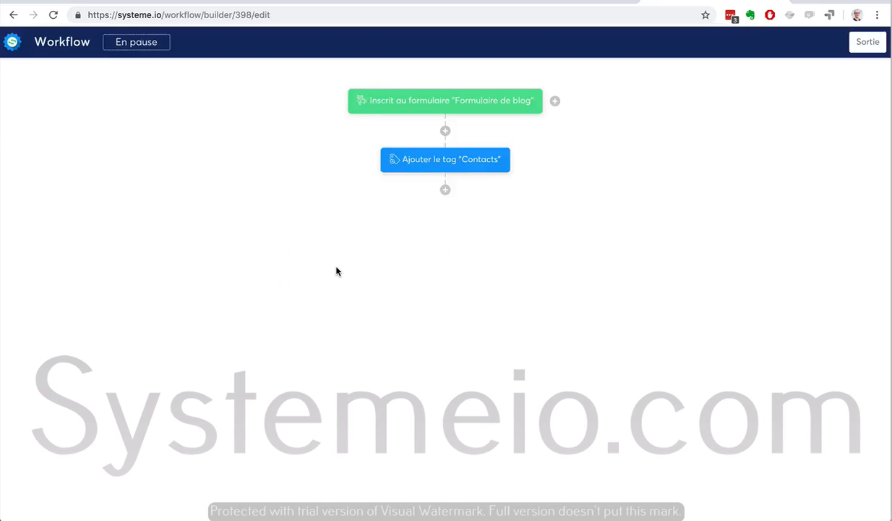
pyautogui.click(355, 244)
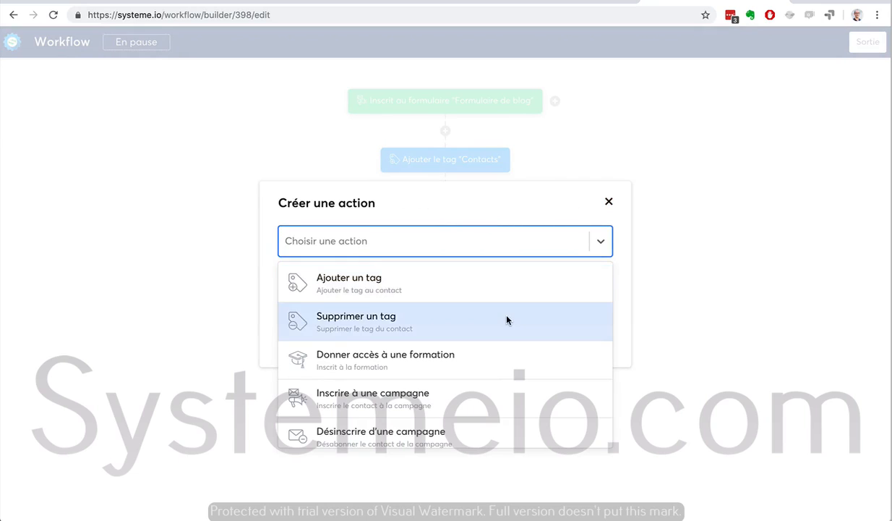
pyautogui.scroll(-2, 506, 319)
pyautogui.click(609, 205)
pyautogui.click(609, 205)
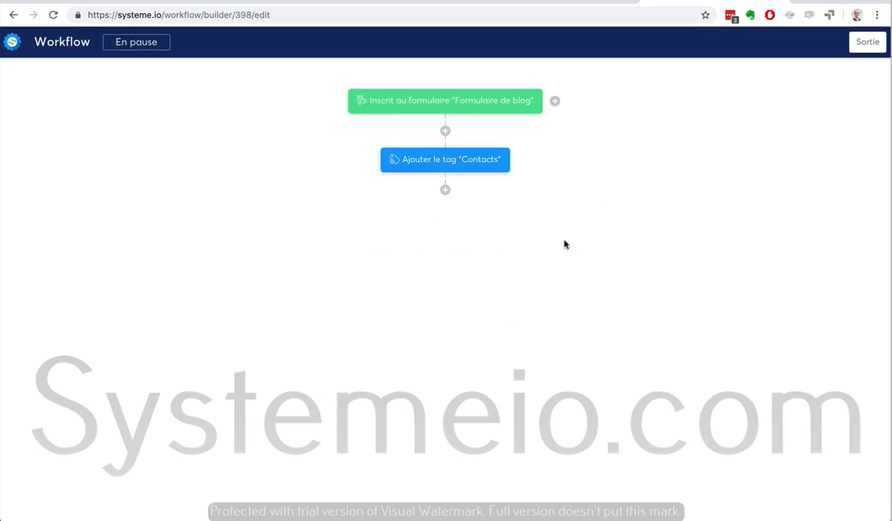
pyautogui.click(444, 190)
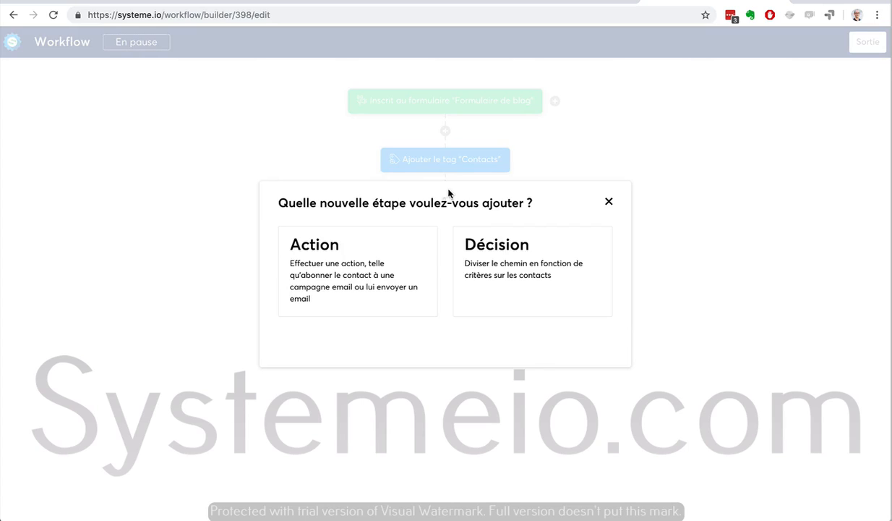
pyautogui.click(497, 251)
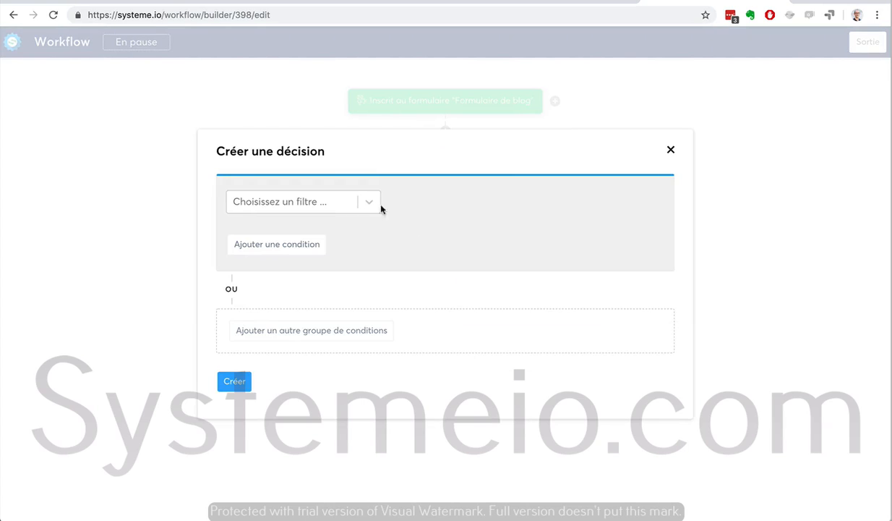
pyautogui.click(671, 151)
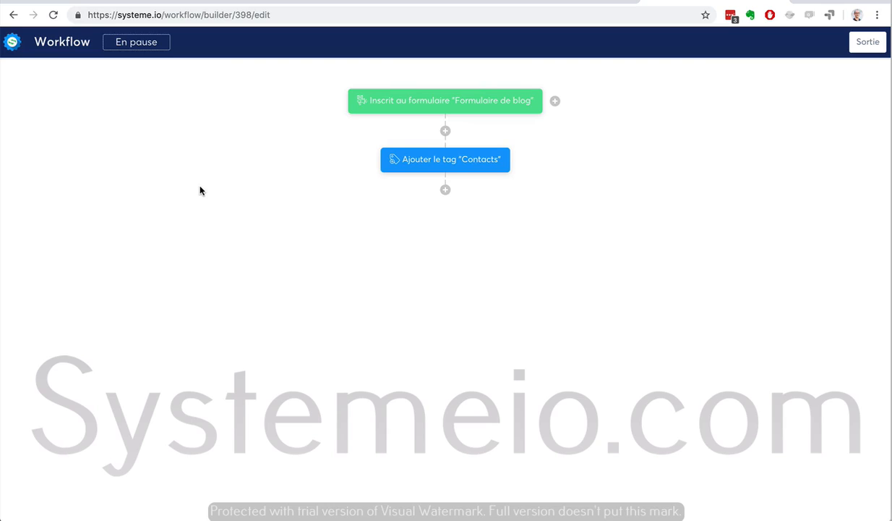
# Step: Add an "Inscrire à une campagne" action for the campaign "7 conseils pour ..." below the tag action
pyautogui.click(445, 190)
pyautogui.click(362, 257)
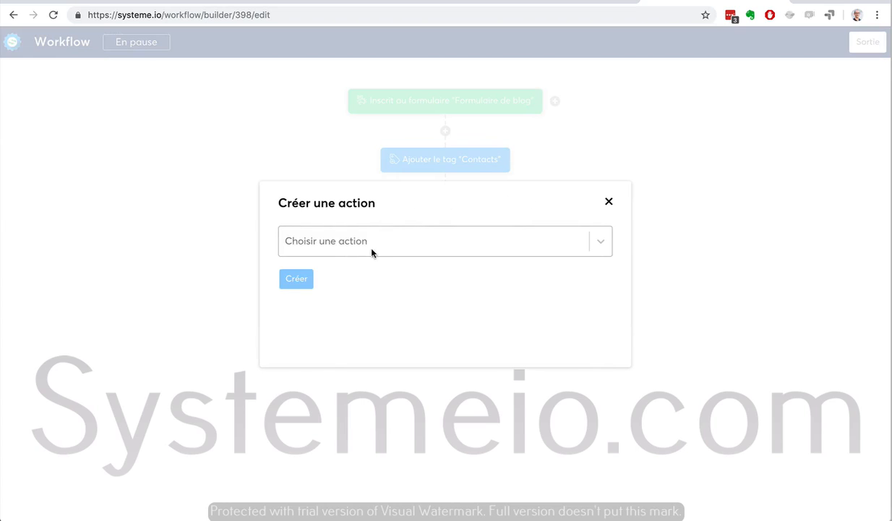
pyautogui.click(398, 249)
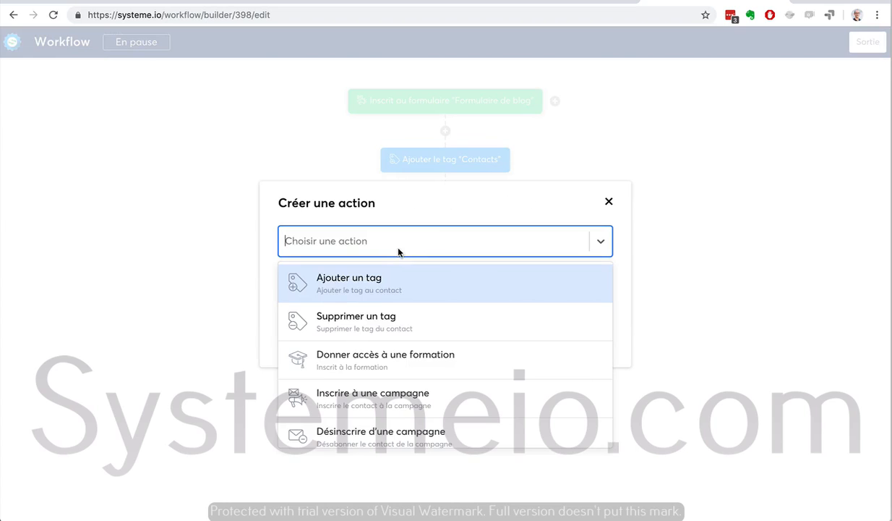
pyautogui.click(398, 383)
pyautogui.click(338, 281)
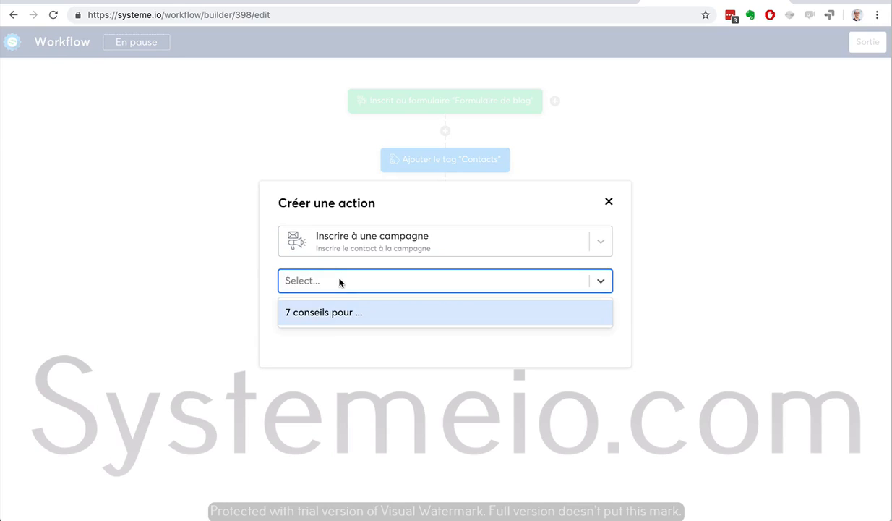
pyautogui.click(338, 313)
pyautogui.click(295, 313)
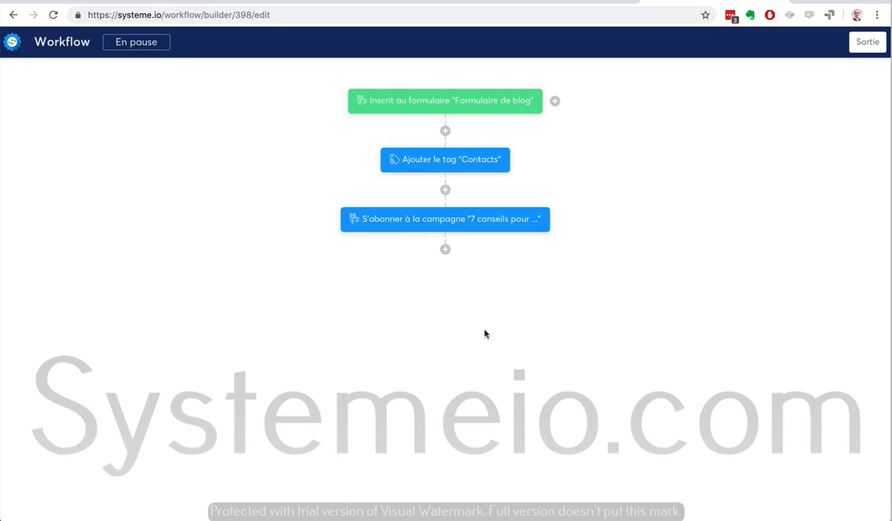
# Step: Add a decision below the campaign subscription that checks the Tag filter "Contact tagué avec" for "Prospects-Youtube"
pyautogui.moveTo(455, 220)
pyautogui.moveTo(444, 224)
pyautogui.click(445, 249)
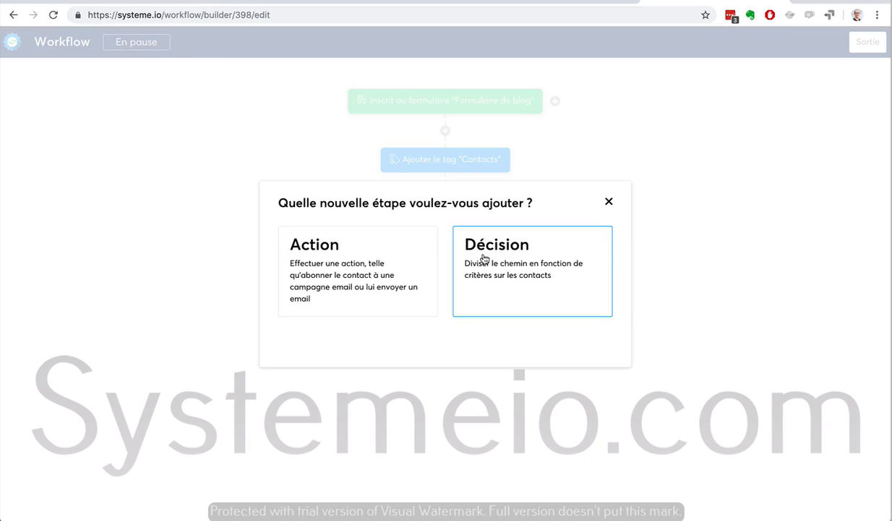
pyautogui.click(470, 250)
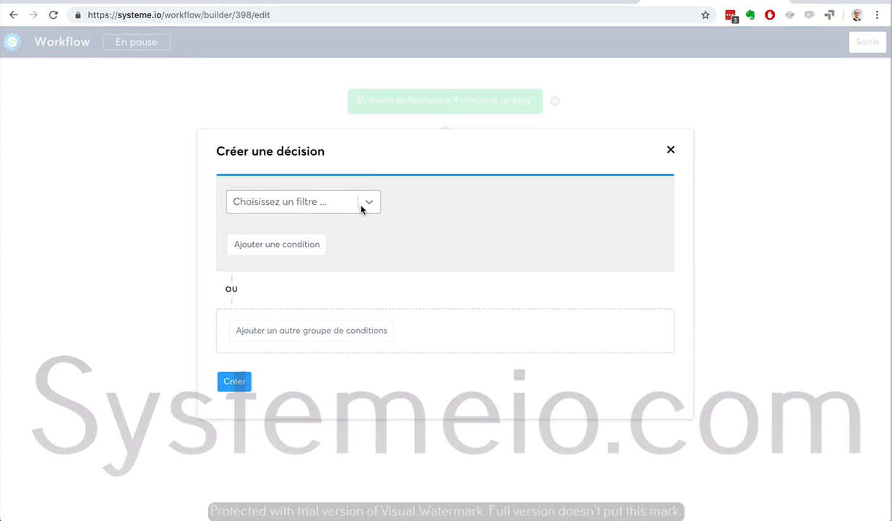
pyautogui.click(361, 208)
pyautogui.click(320, 256)
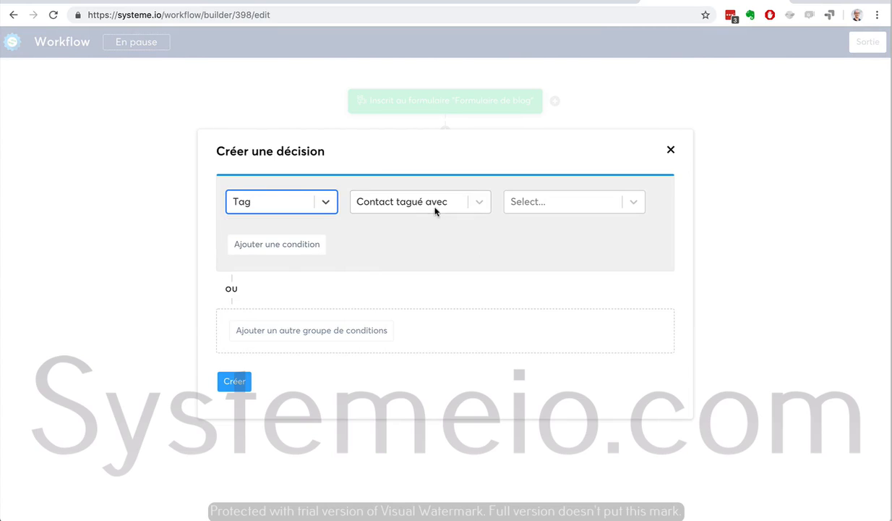
pyautogui.click(528, 201)
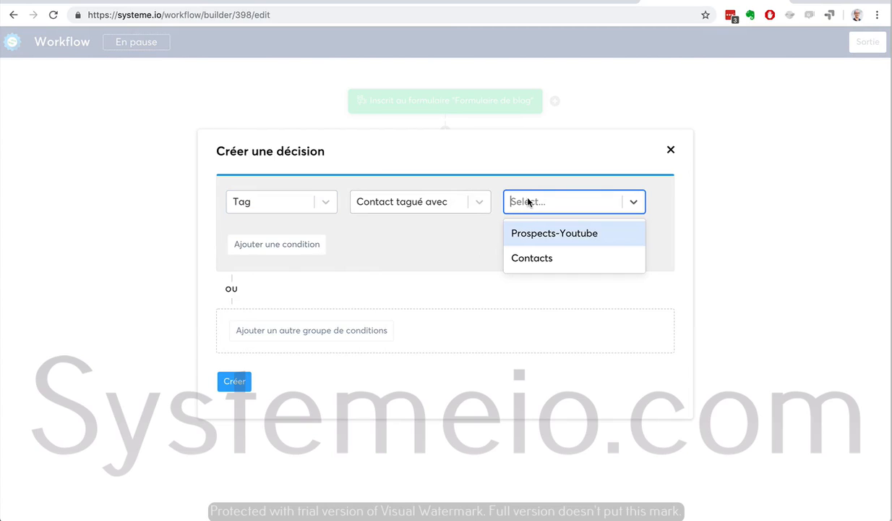
pyautogui.click(537, 237)
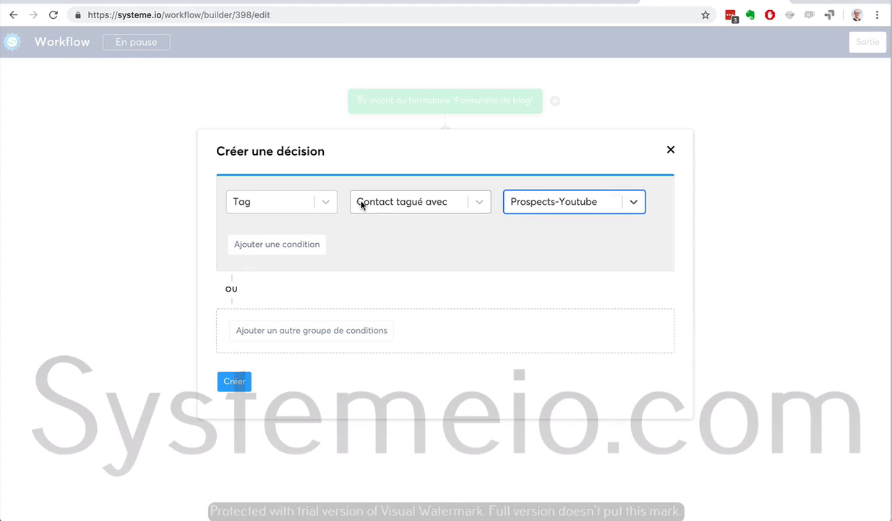
pyautogui.click(327, 206)
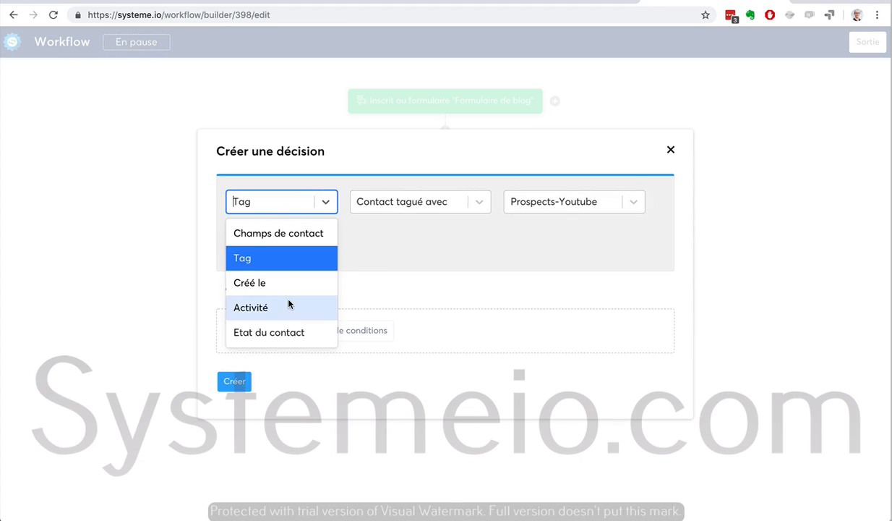
pyautogui.click(372, 273)
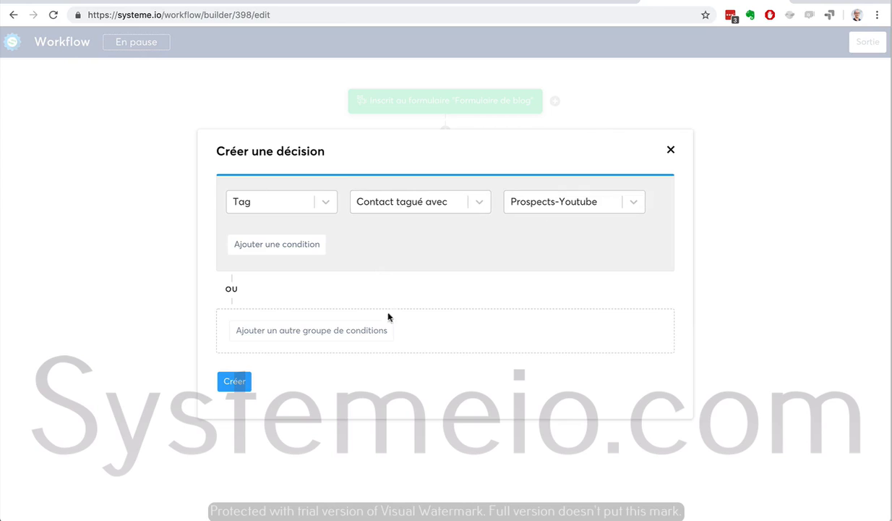
pyautogui.click(236, 383)
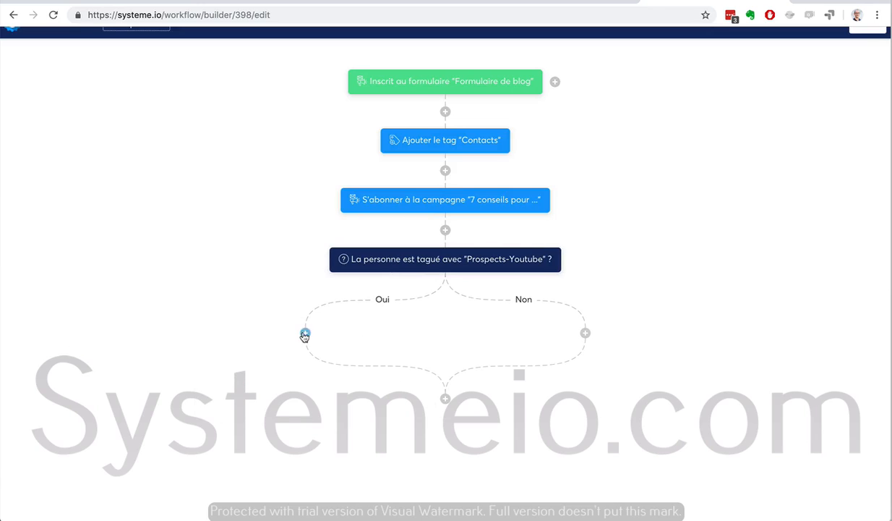
# Step: Add a "Désinscrire d'une campagne" action for "7 conseils pour ..." on the decision's "Oui" branch
pyautogui.click(305, 332)
pyautogui.click(346, 291)
pyautogui.click(393, 241)
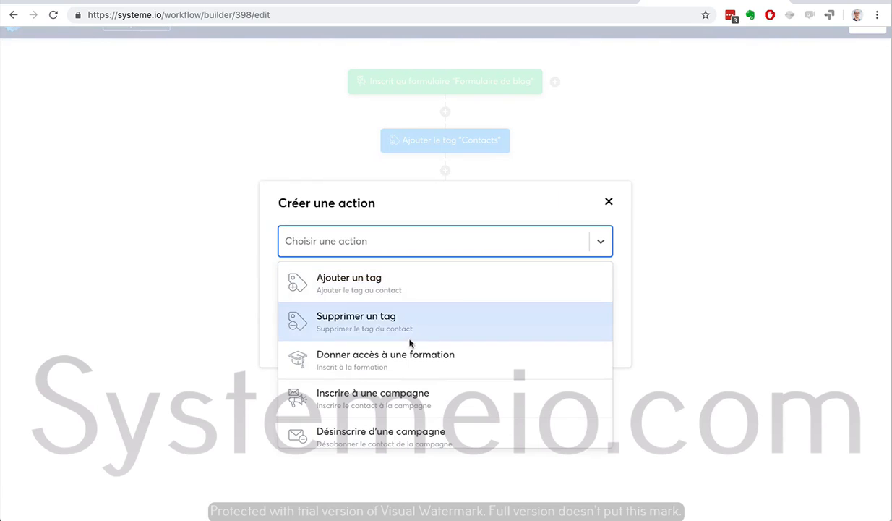
pyautogui.scroll(-1, 410, 343)
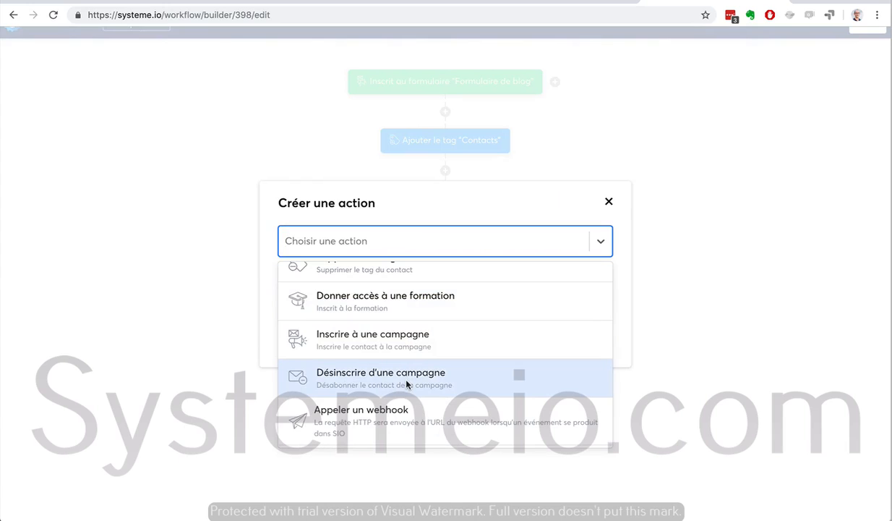
pyautogui.click(406, 383)
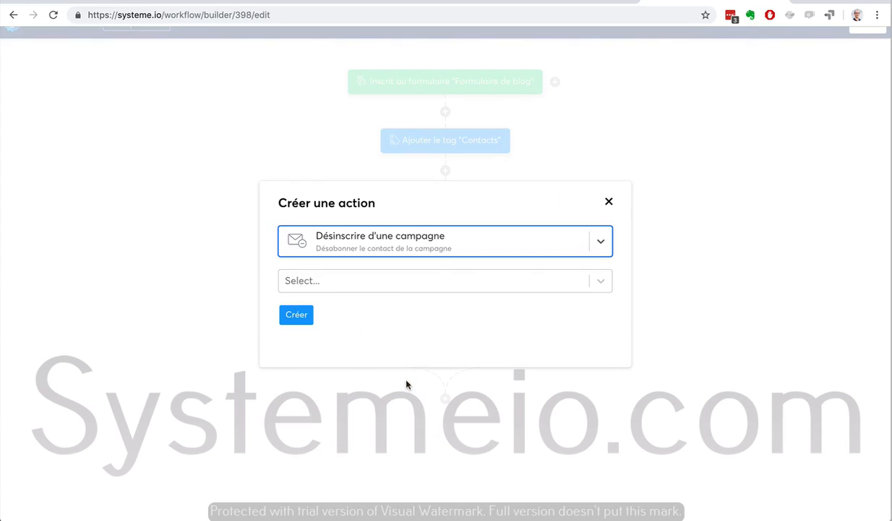
pyautogui.click(387, 288)
pyautogui.click(366, 311)
pyautogui.click(298, 314)
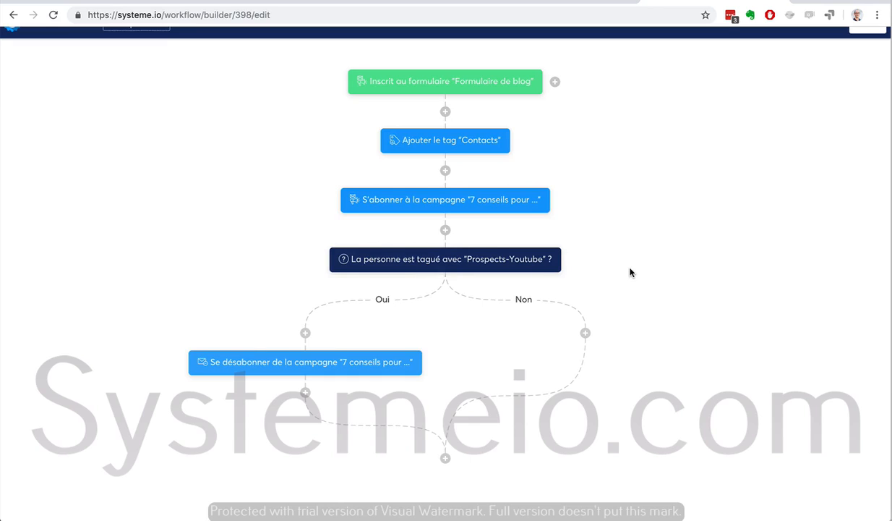
pyautogui.scroll(1, 631, 272)
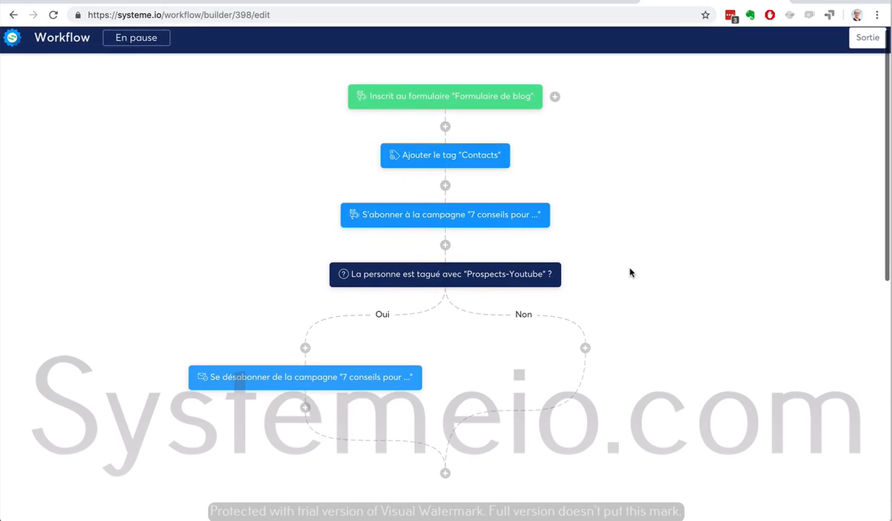